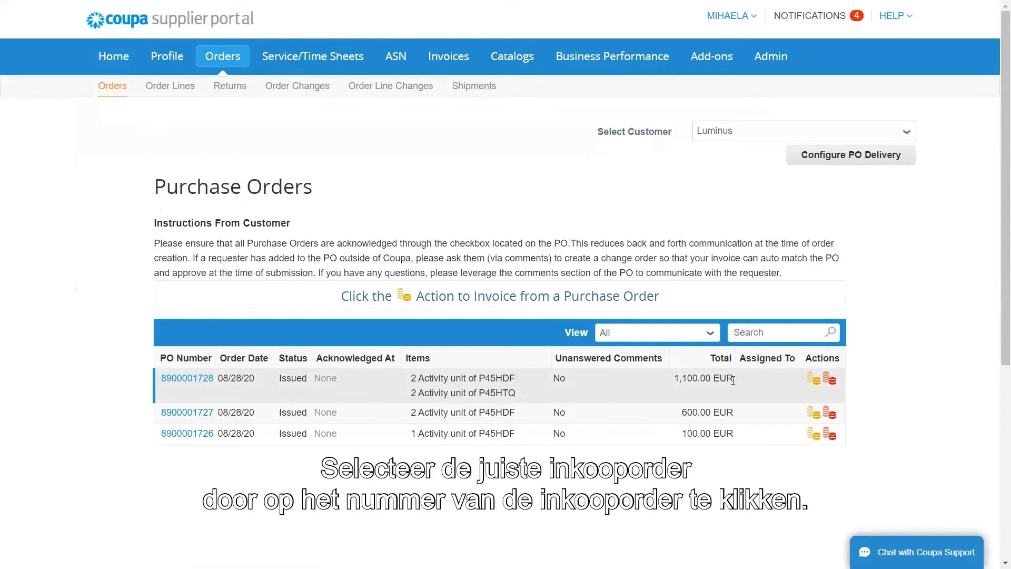
# - Open the 1,100.00 EUR purchase order and create an invoice from it
pyautogui.click(177, 379)
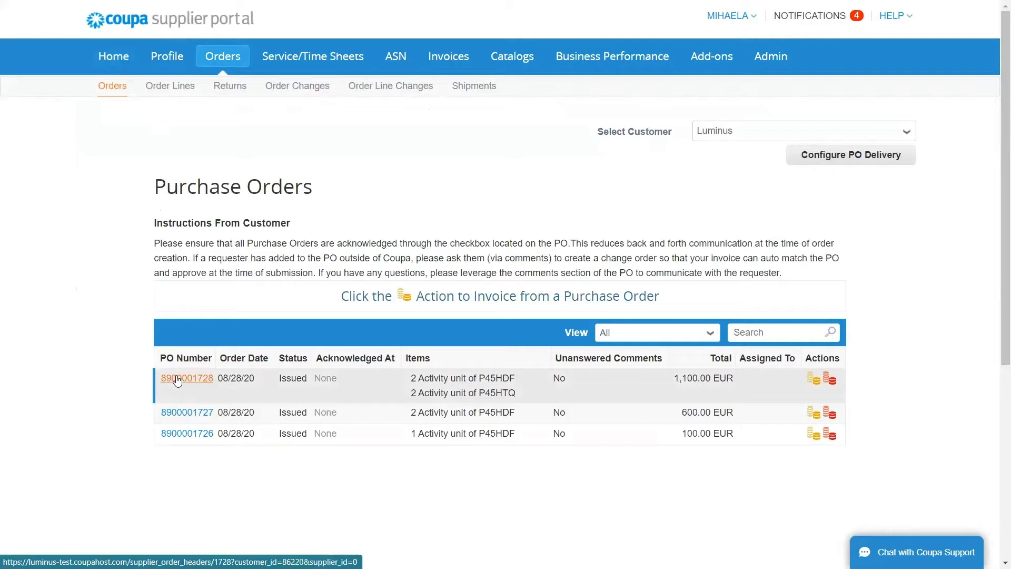
pyautogui.scroll(-3, 107, 354)
pyautogui.scroll(-3, 107, 355)
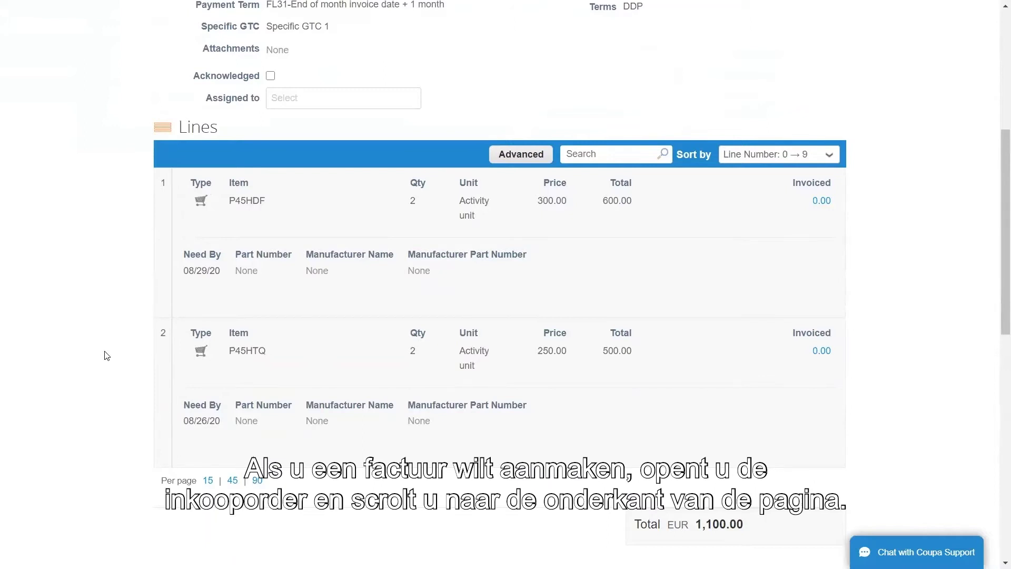
pyautogui.scroll(-3, 107, 354)
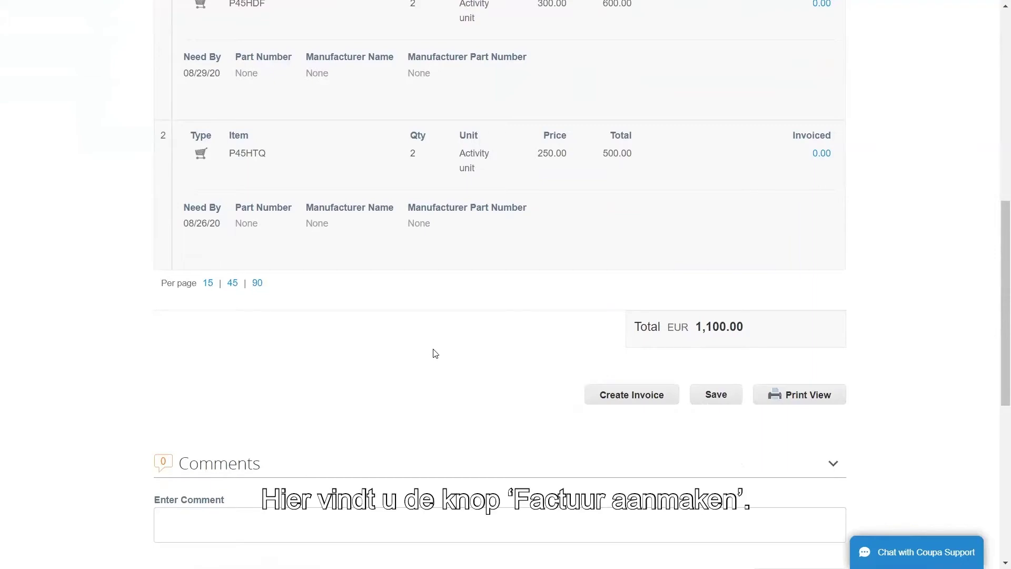
pyautogui.click(618, 401)
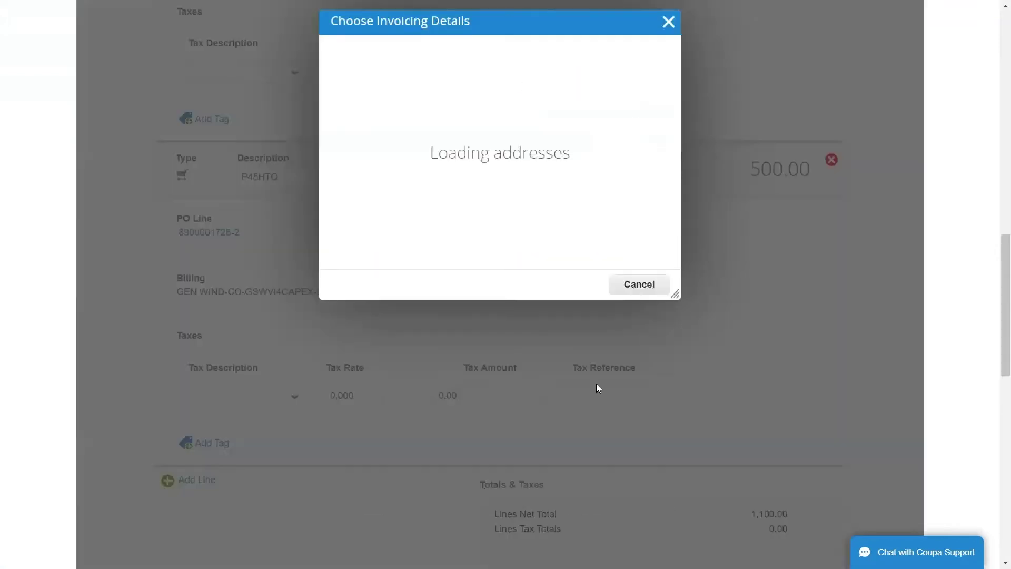
# - Choose the supplier's legal entity in the invoicing details for the new invoice
pyautogui.scroll(1, 521, 158)
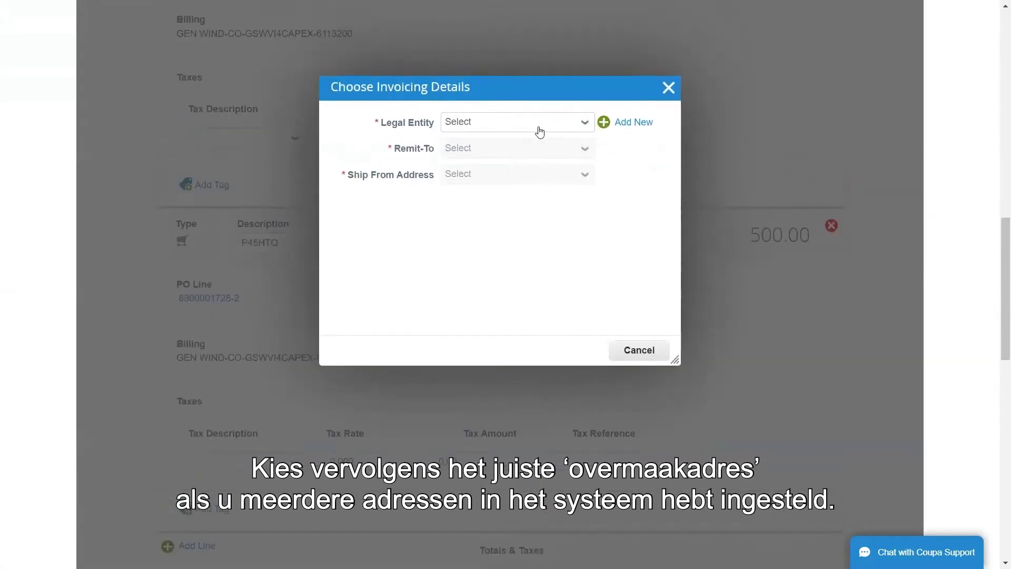
pyautogui.click(540, 130)
pyautogui.click(510, 149)
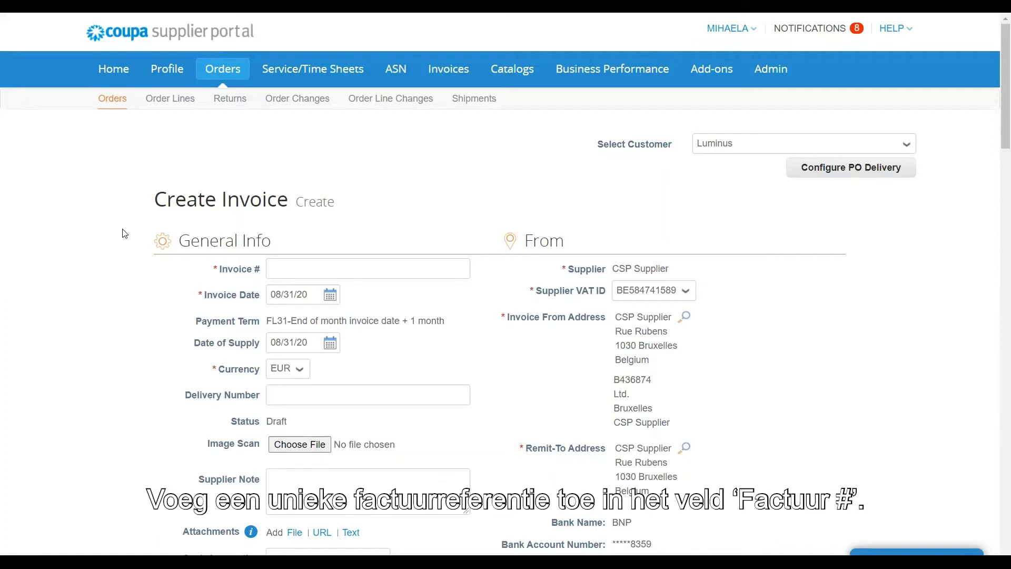
# - Enter INV07 as the invoice number in the general info of the new invoice
pyautogui.write('INV07')
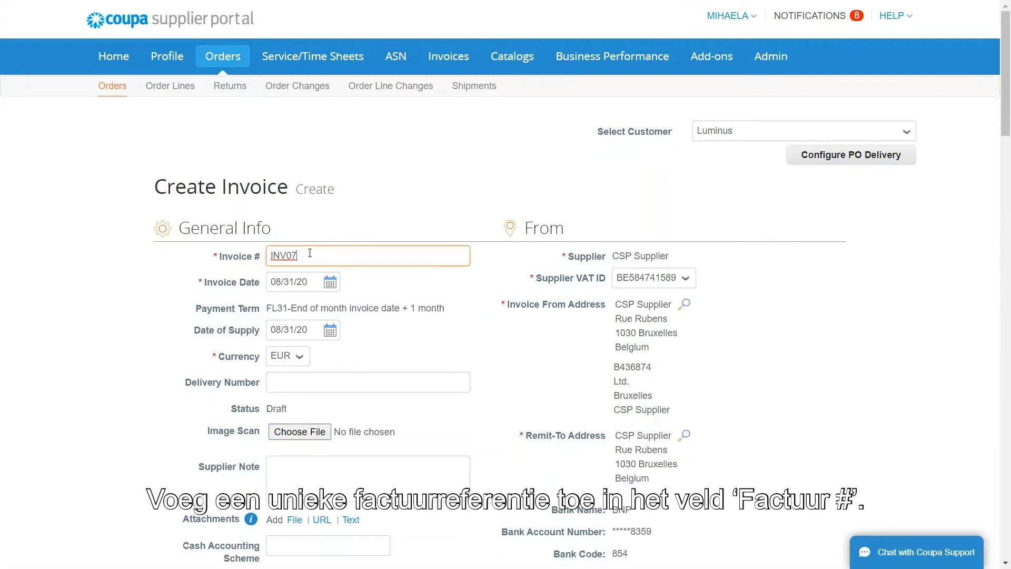
pyautogui.click(185, 344)
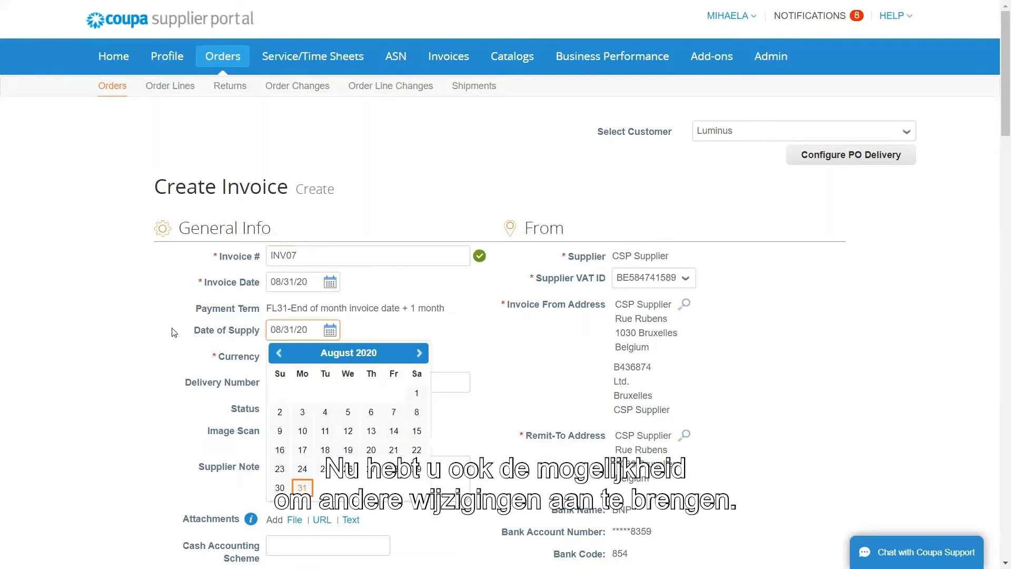
pyautogui.click(126, 342)
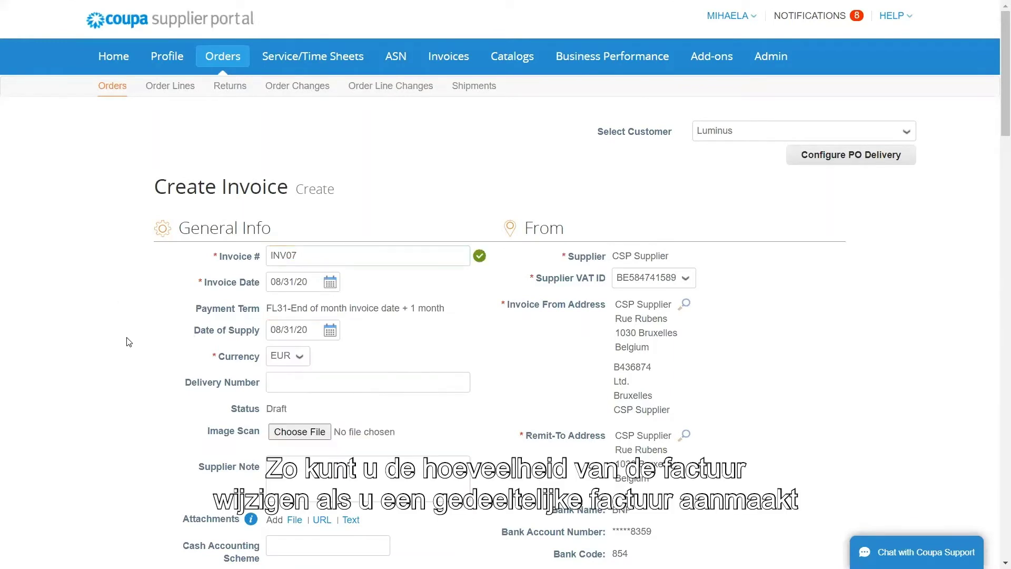
# - Examine the quantity and unit price of the P45HDF invoice line
pyautogui.scroll(-8, 128, 344)
pyautogui.scroll(-6, 131, 346)
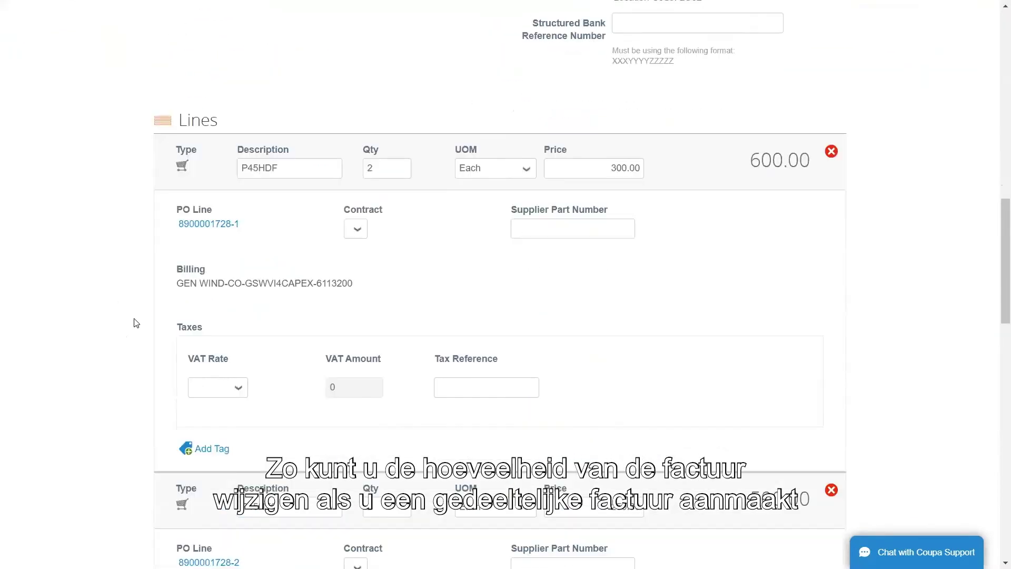
pyautogui.click(376, 167)
pyautogui.doubleClick(376, 168)
pyautogui.click(611, 167)
pyautogui.moveTo(610, 167); pyautogui.dragTo(657, 176)
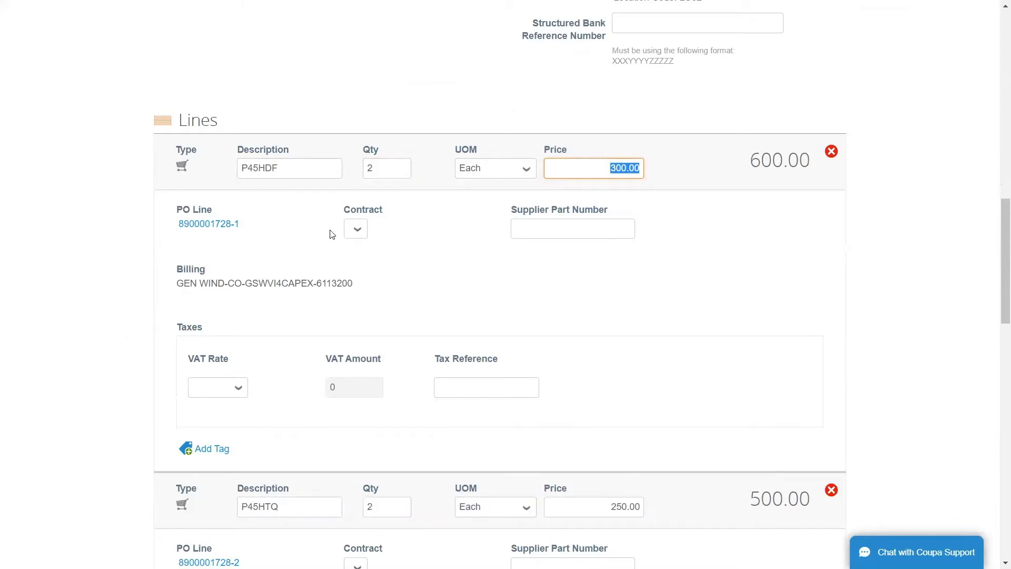
# - Set the VAT rate of the P45HDF invoice line to 6.0%
pyautogui.click(215, 405)
pyautogui.click(231, 390)
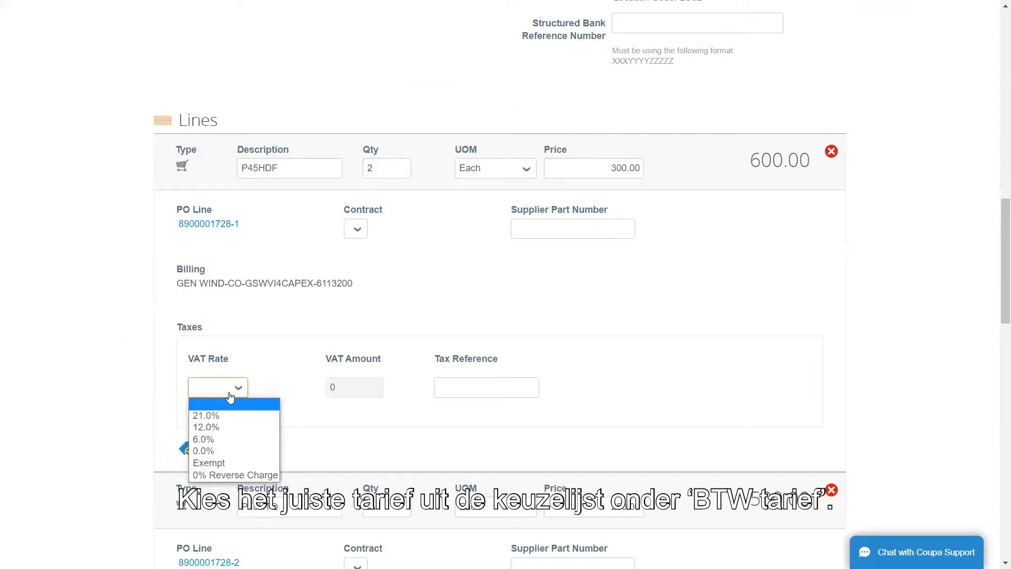
pyautogui.click(232, 439)
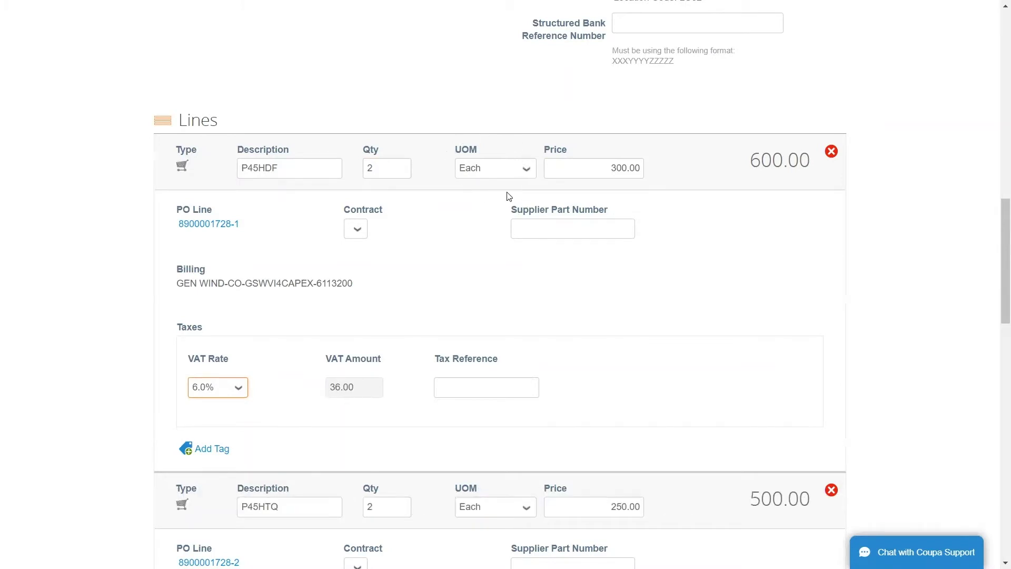
# - Calculate the invoice totals, then submit the invoice and confirm sending it to the customer
pyautogui.scroll(-6, 506, 198)
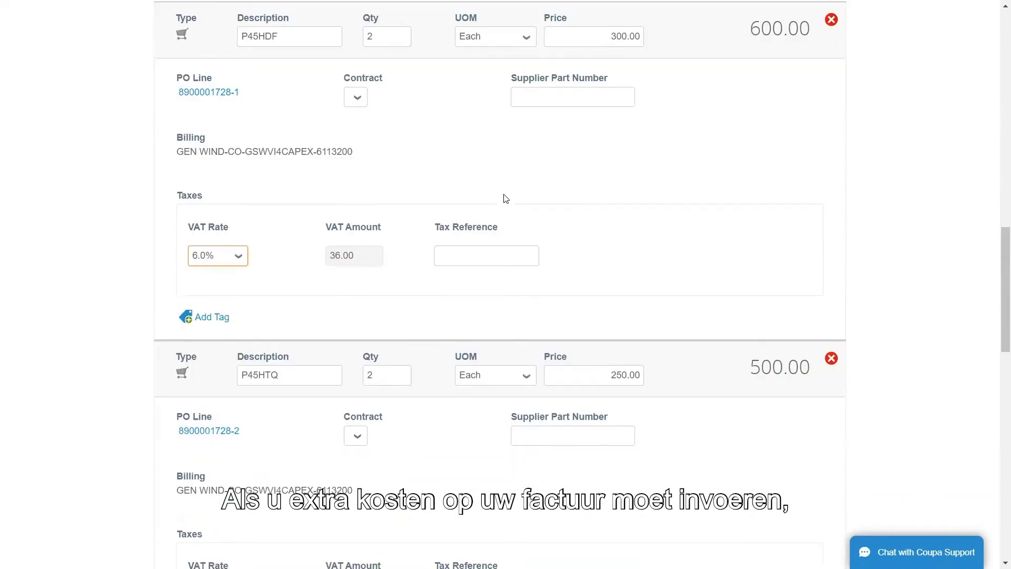
pyautogui.scroll(-1, 506, 197)
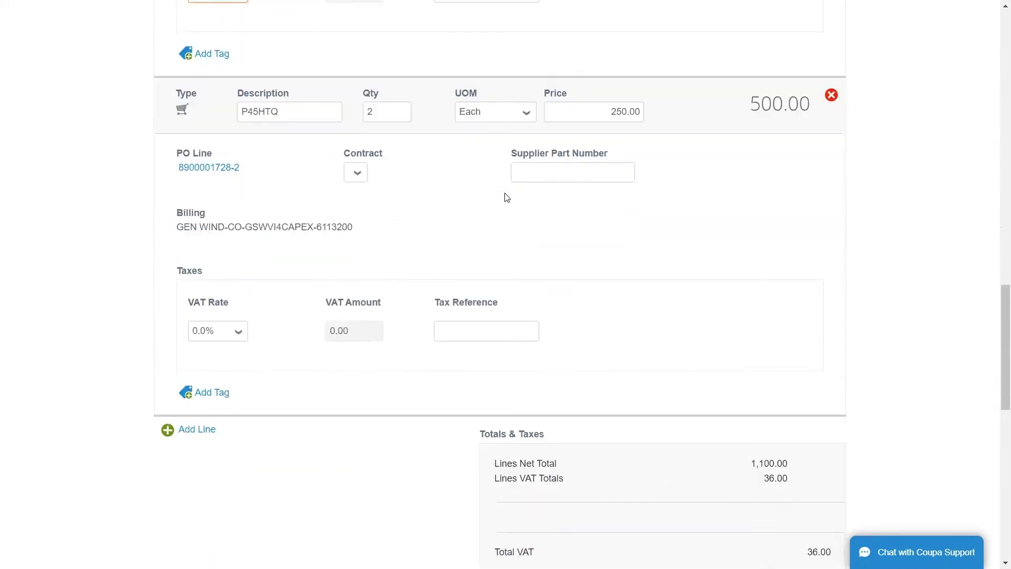
pyautogui.scroll(-4, 504, 196)
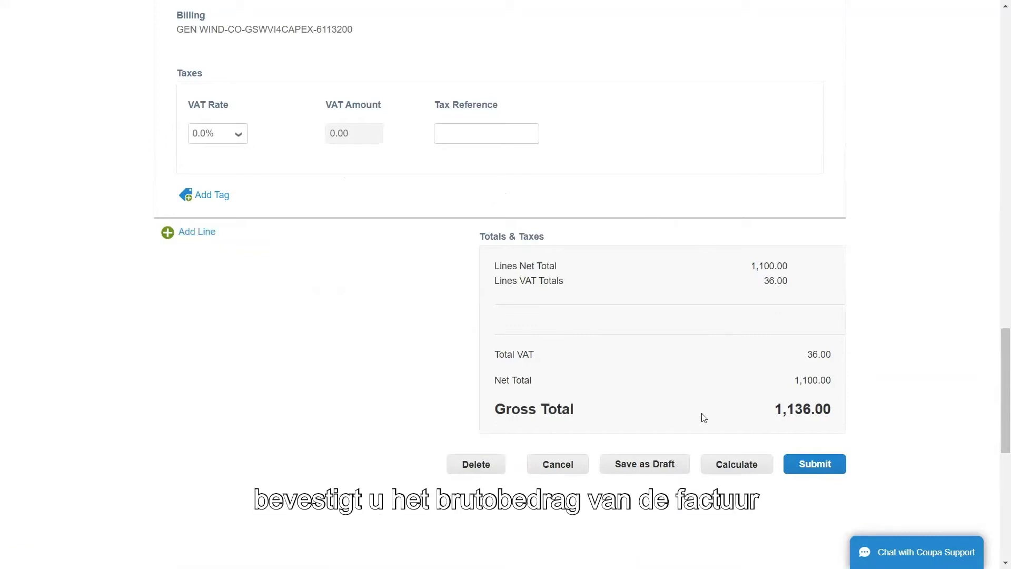
pyautogui.click(732, 467)
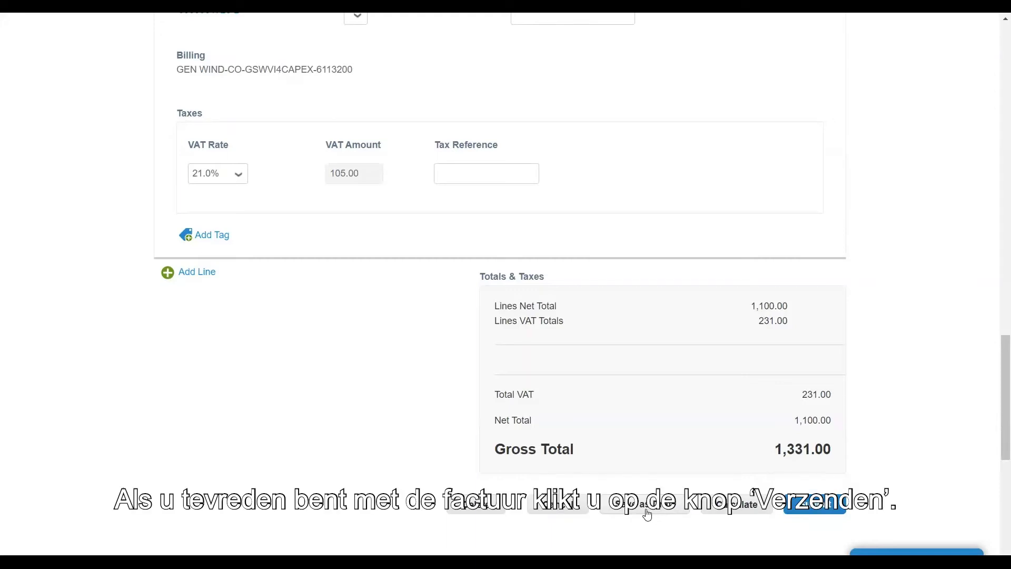
pyautogui.click(821, 510)
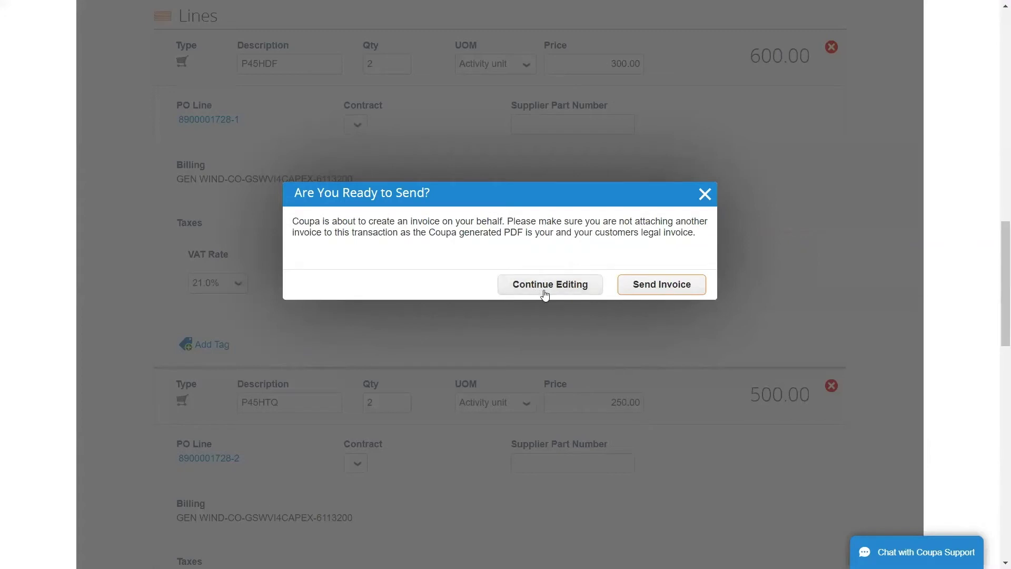
pyautogui.click(659, 298)
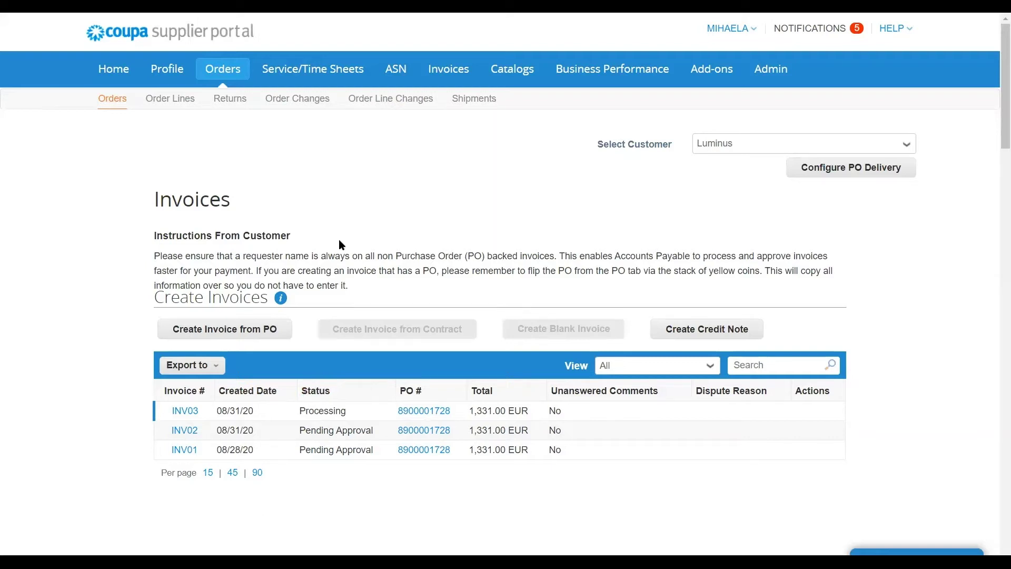
# - Return to the purchase orders list and start an invoice directly from the 1,100.00 EUR order
pyautogui.click(221, 75)
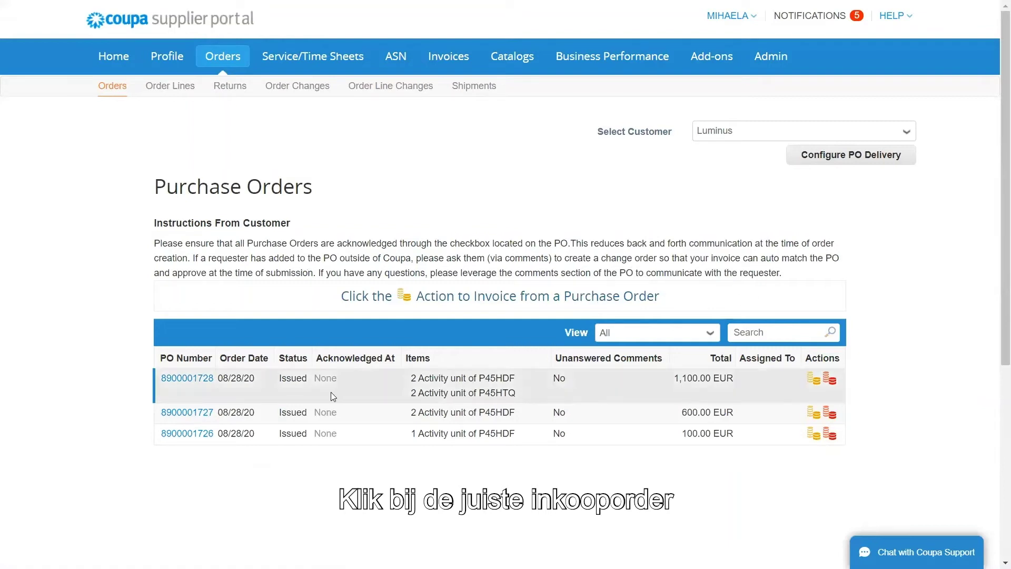
pyautogui.click(814, 380)
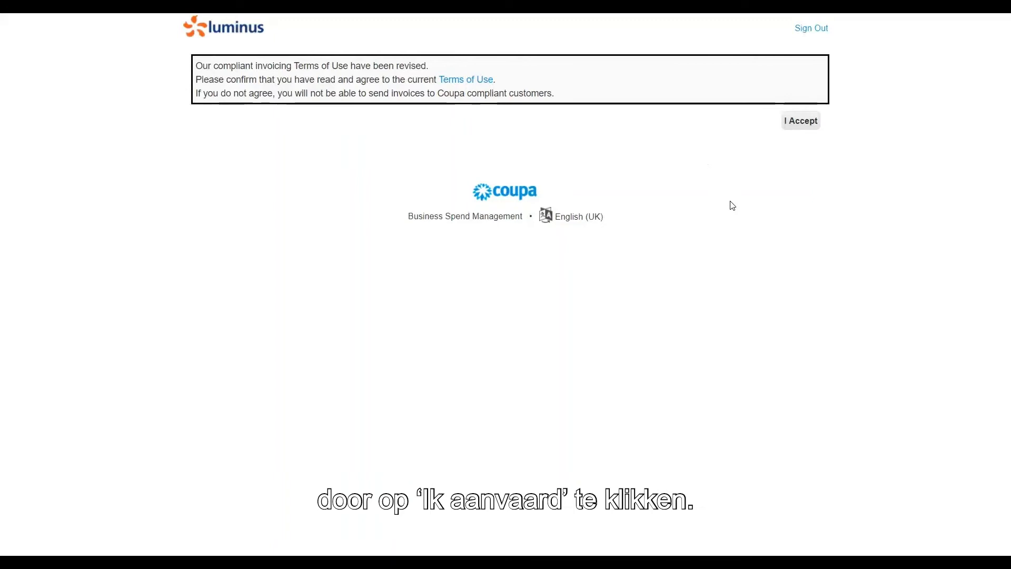
# - Accept the revised compliant invoicing Terms of Use and create a new remit-to address for use on the invoice
pyautogui.click(801, 121)
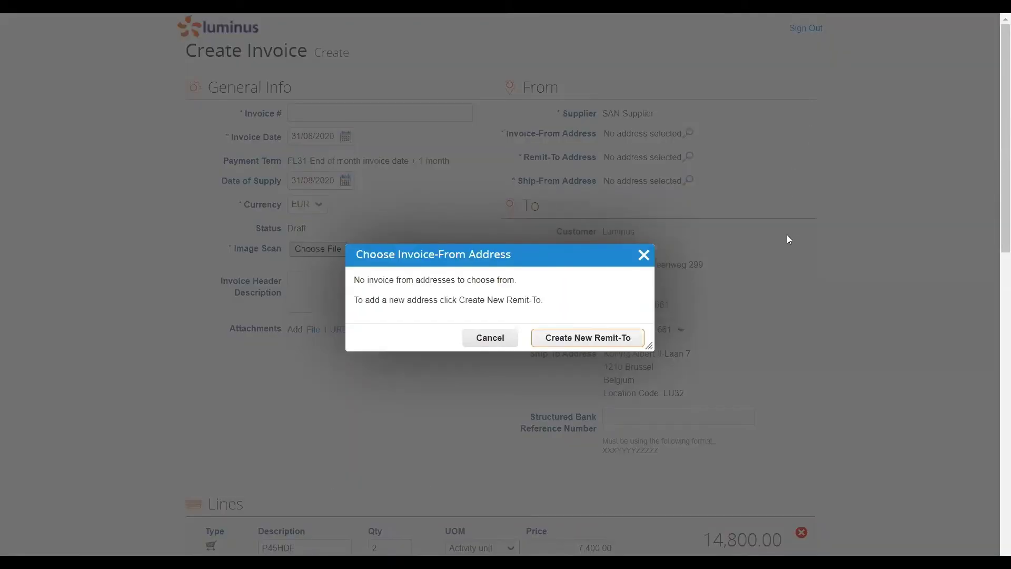
pyautogui.click(601, 342)
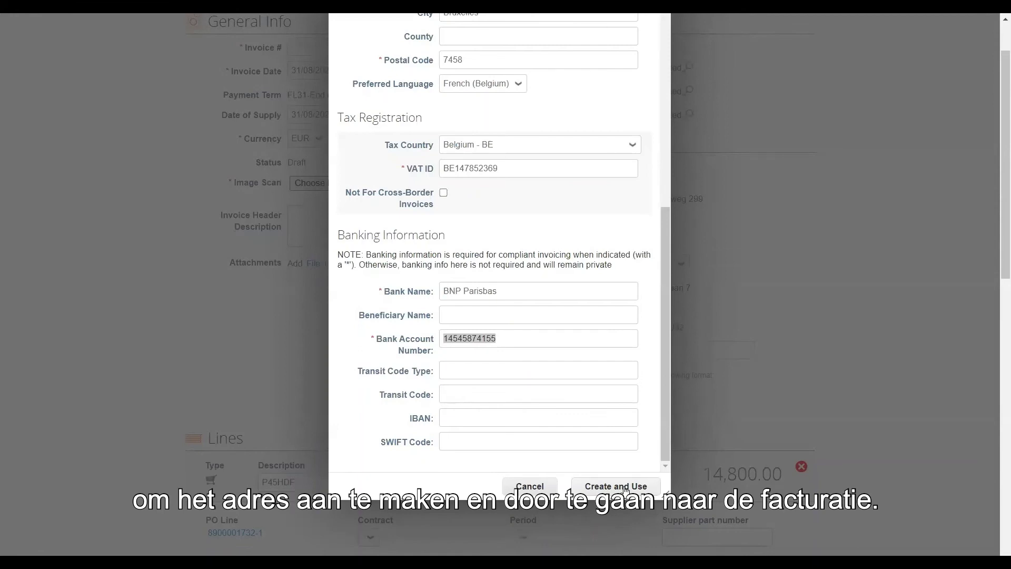
pyautogui.click(625, 488)
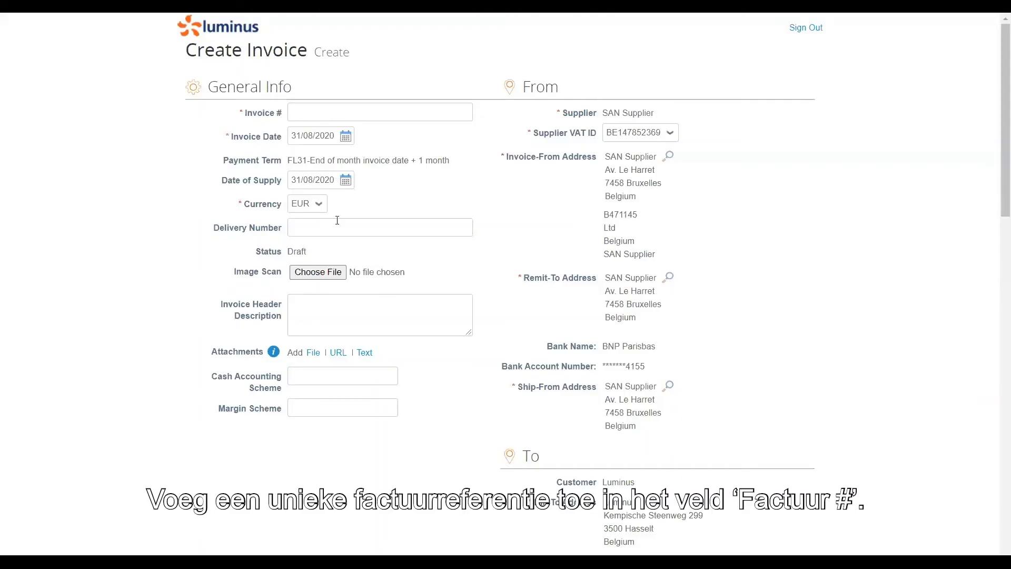
# - Enter INV05 as the invoice number of the new Luminus invoice
pyautogui.click(316, 113)
pyautogui.write('INV0')
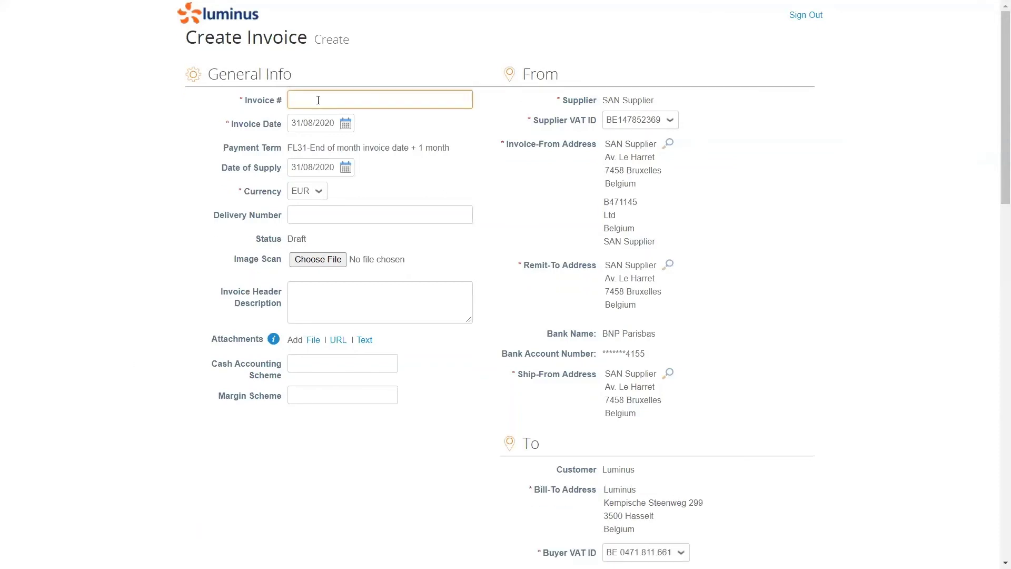
pyautogui.write('5')
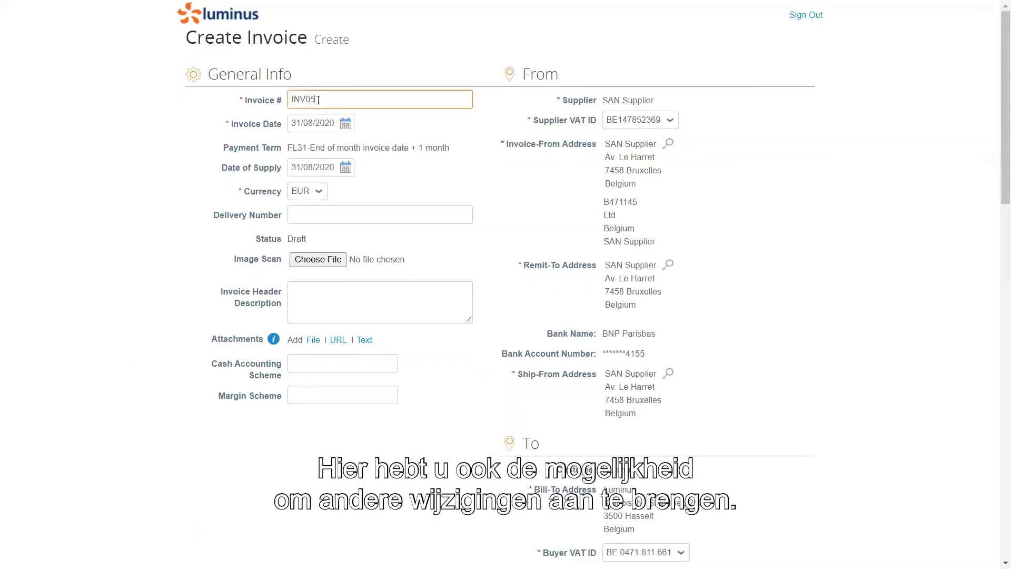
pyautogui.click(127, 367)
# - Set the VAT rate of the P45HDF line priced at 7,400.00 to 6.0%
pyautogui.scroll(-1, 127, 367)
pyautogui.scroll(-8, 127, 371)
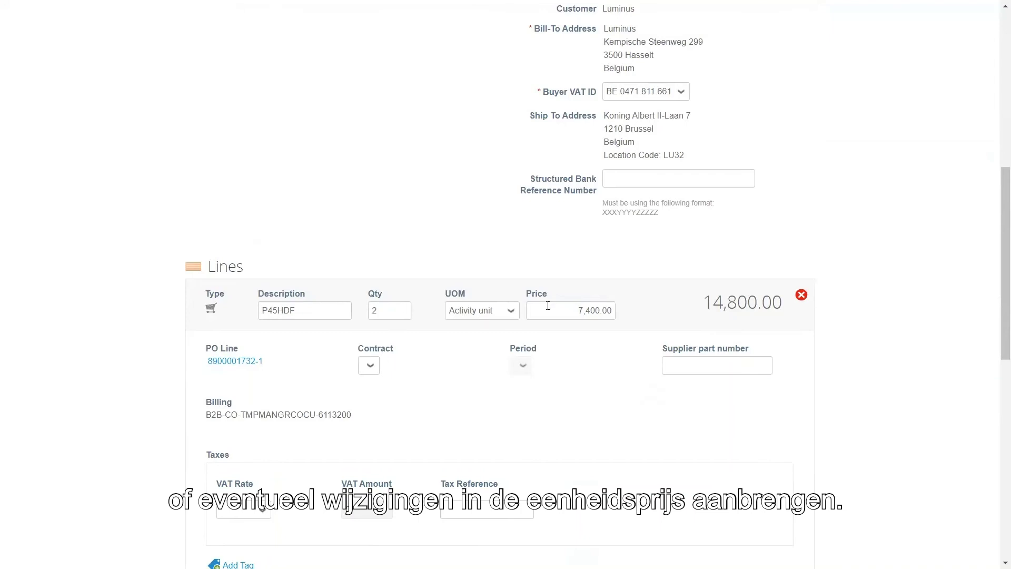
pyautogui.click(579, 310)
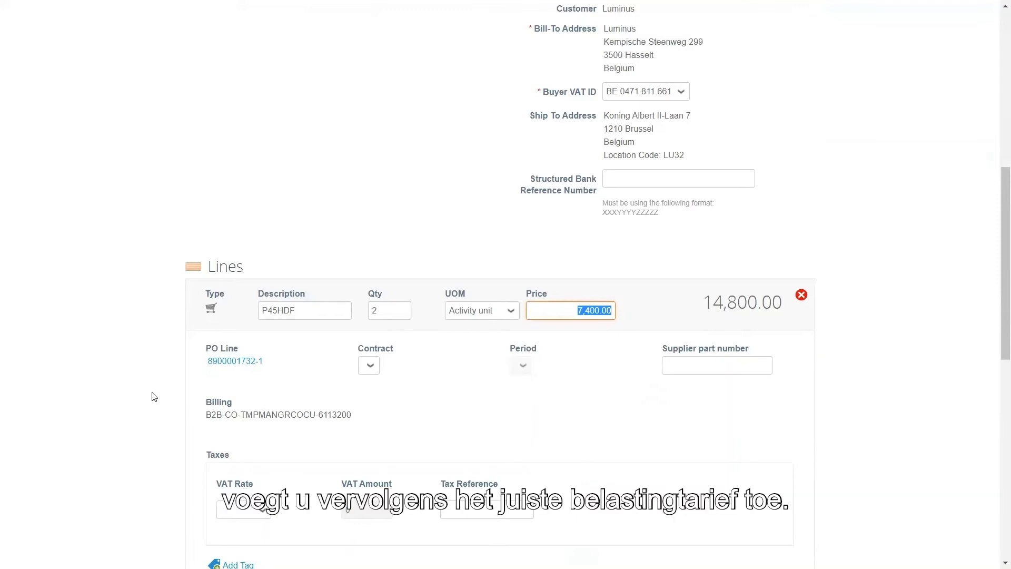
pyautogui.scroll(-1, 127, 405)
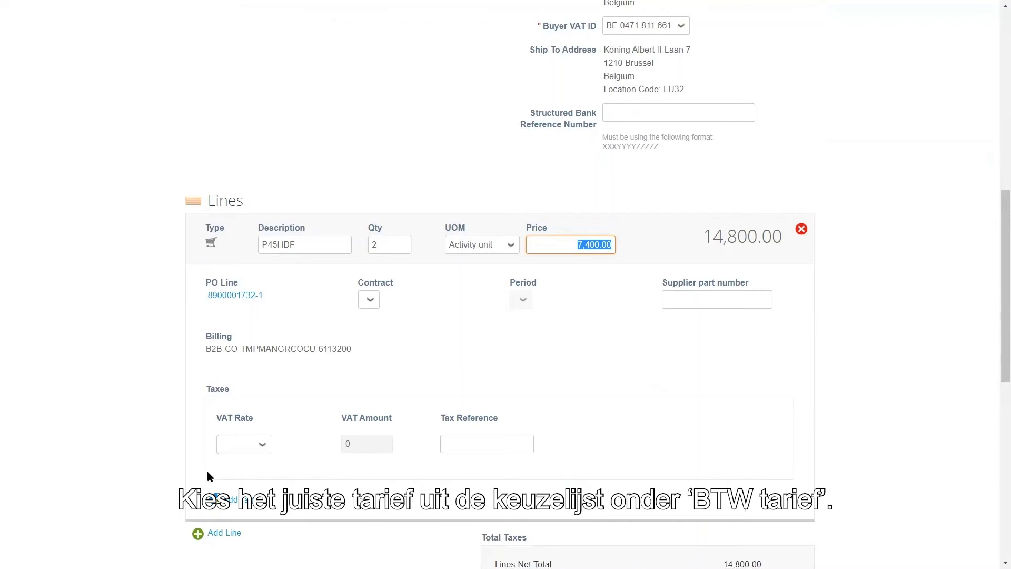
pyautogui.click(262, 444)
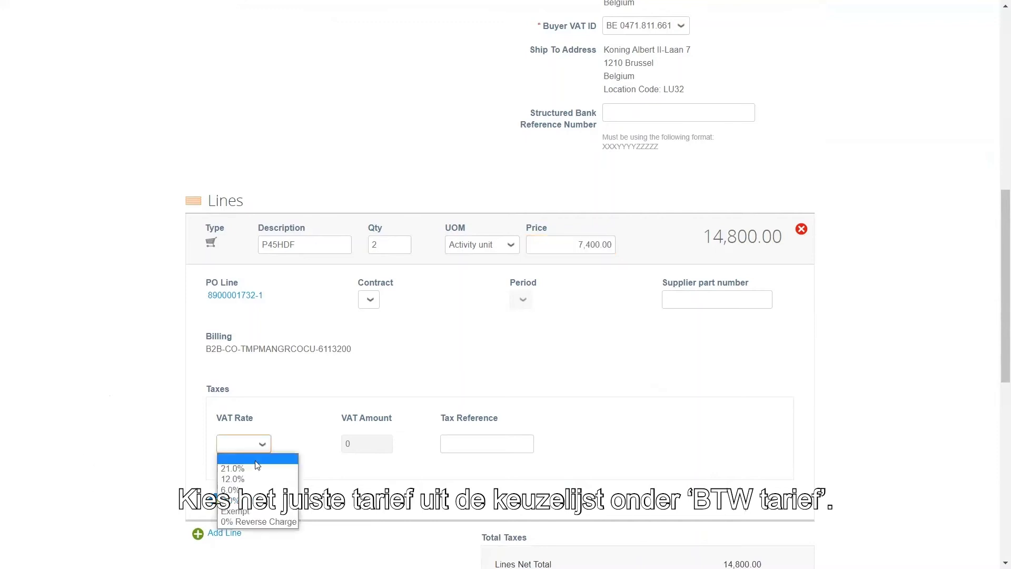
pyautogui.click(249, 489)
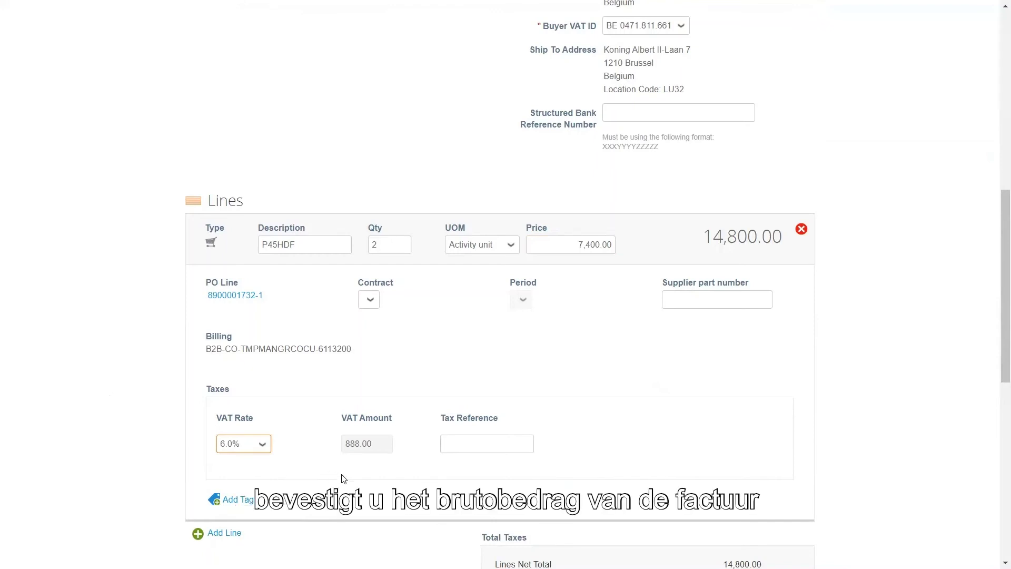
# - Recalculate the totals of the Luminus invoice, submit it and confirm sending
pyautogui.scroll(-5, 520, 462)
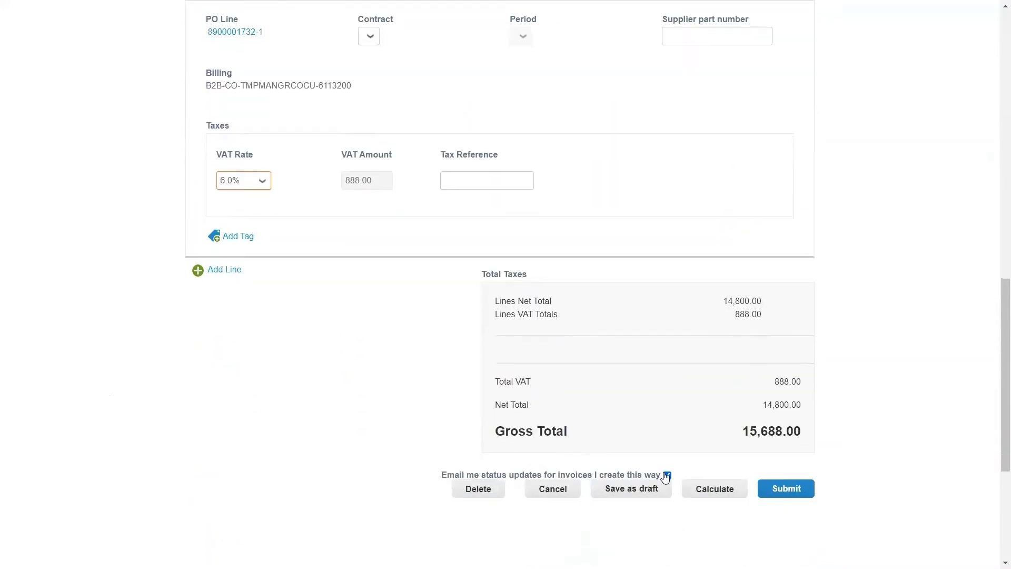
pyautogui.click(715, 494)
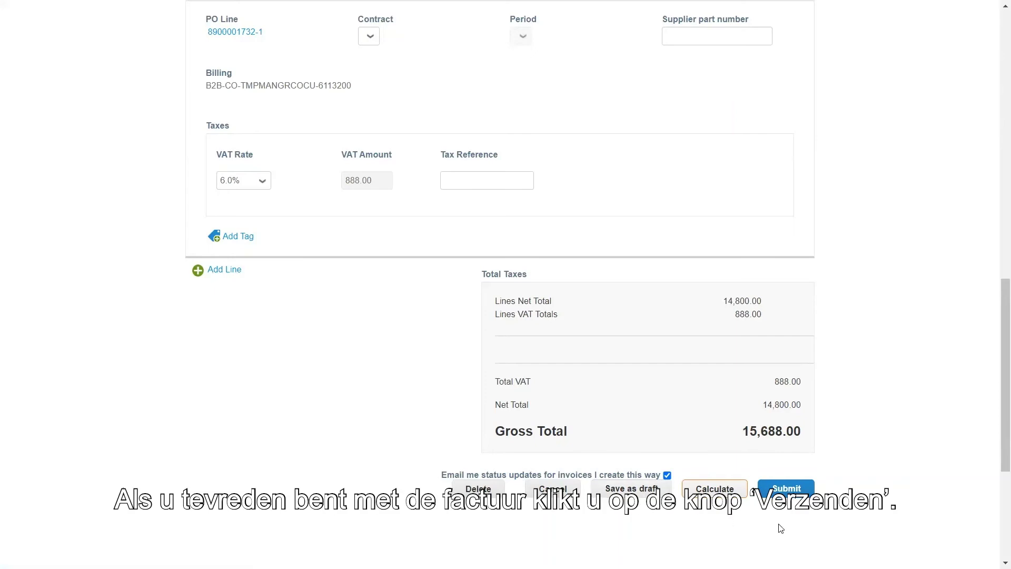
pyautogui.click(780, 490)
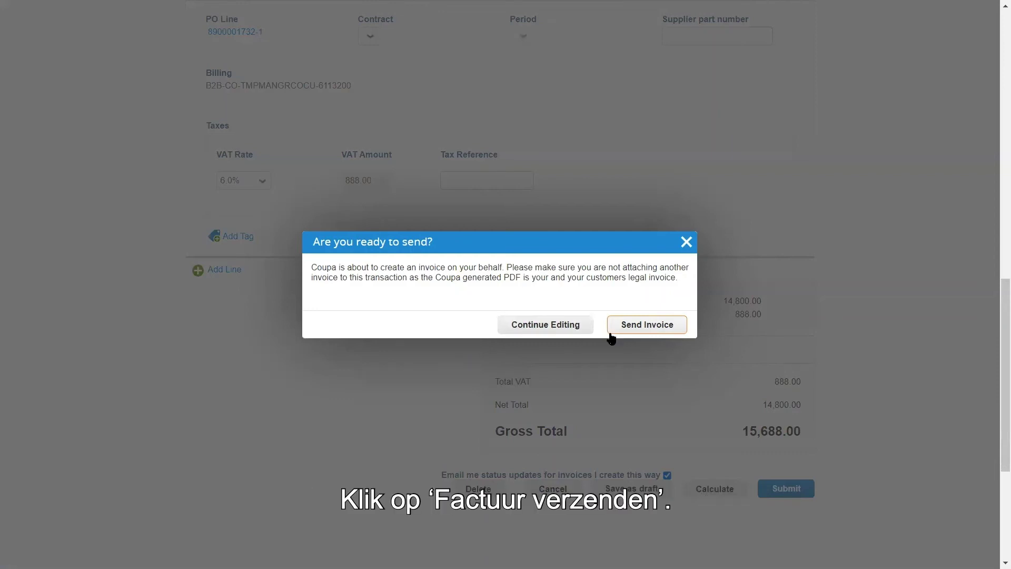
pyautogui.click(640, 328)
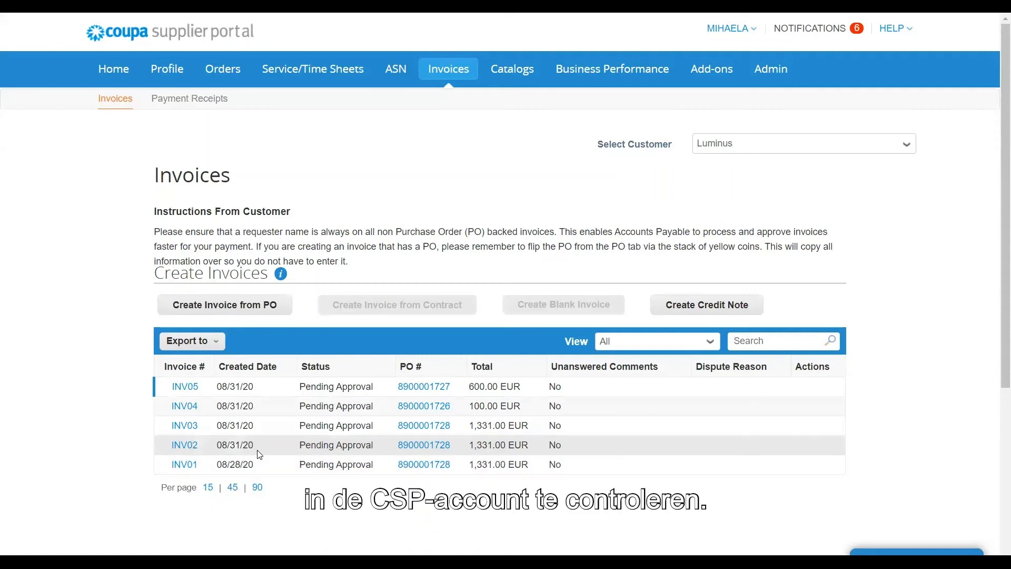
# - Open invoice INV05 and examine the review reason on its P45HDF line
pyautogui.click(177, 388)
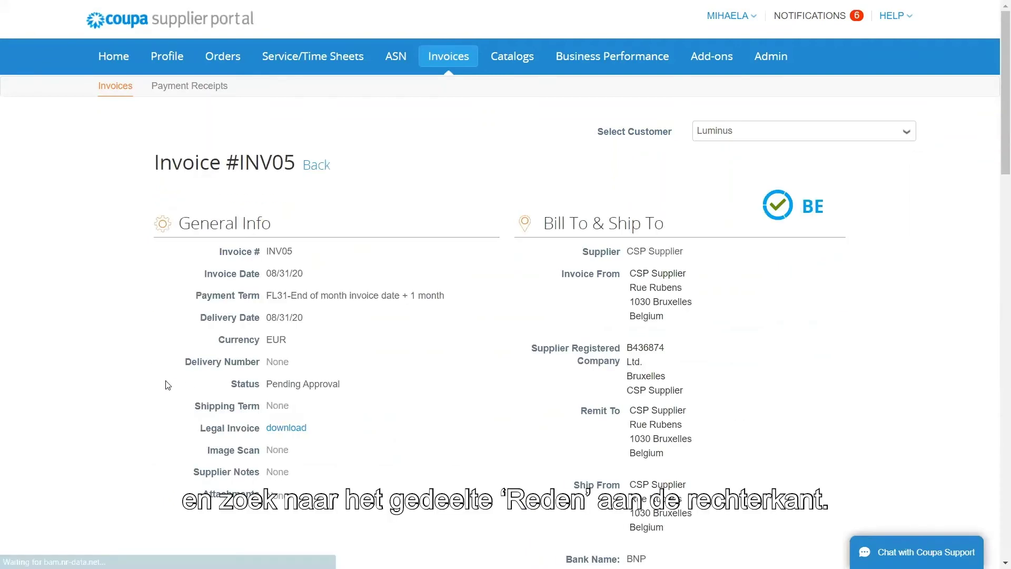
pyautogui.scroll(-5, 474, 347)
pyautogui.scroll(-8, 476, 352)
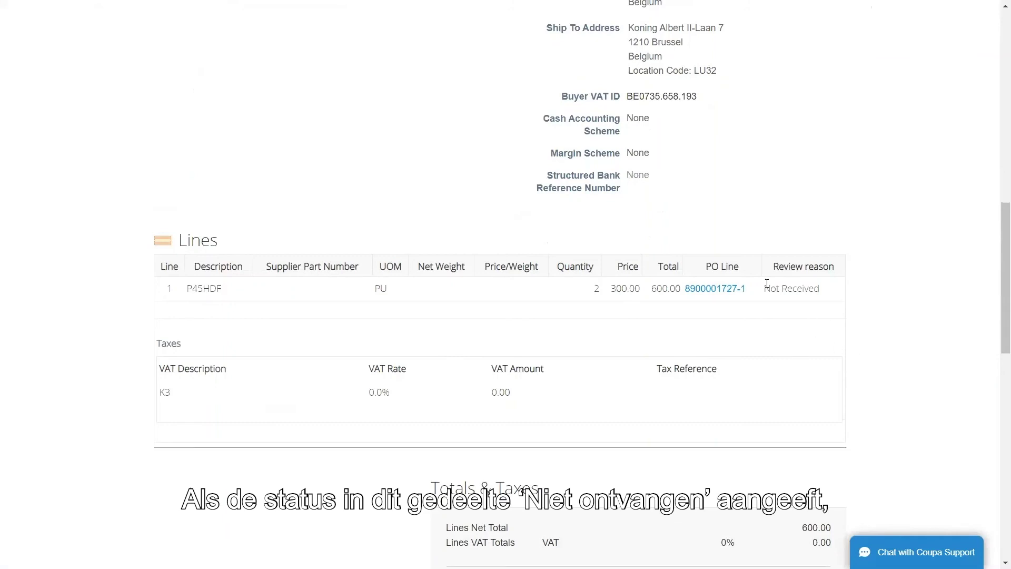
pyautogui.moveTo(765, 288); pyautogui.dragTo(819, 293)
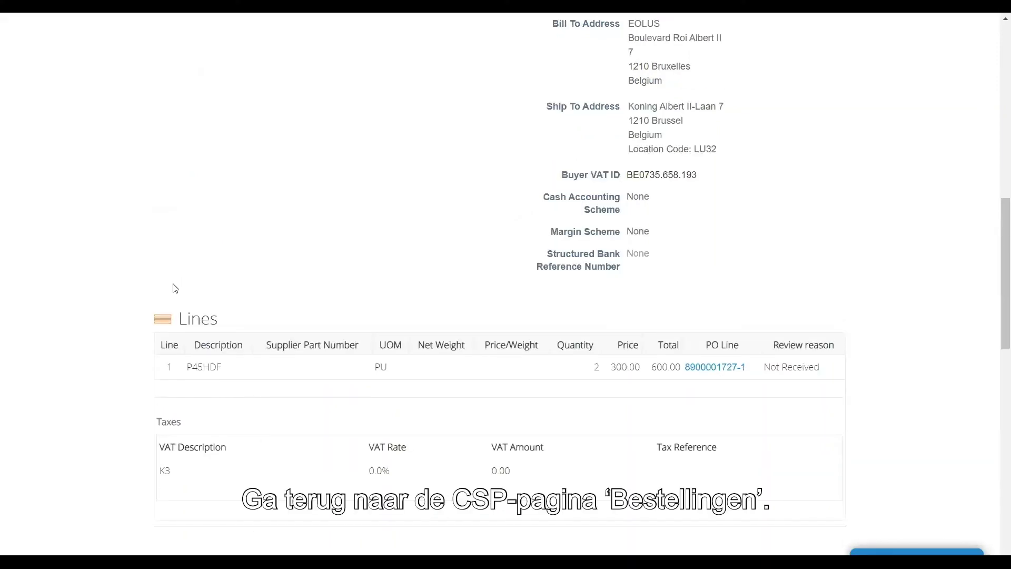
# - Create a service/time sheet from the Luminus purchase order for 1 day of Consultant
pyautogui.scroll(8, 225, 221)
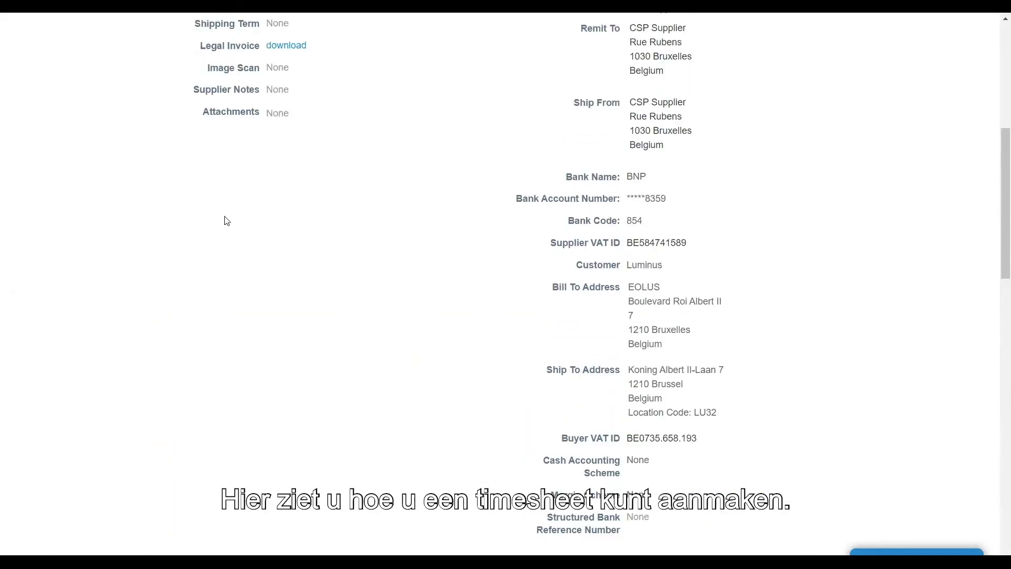
pyautogui.scroll(2, 224, 220)
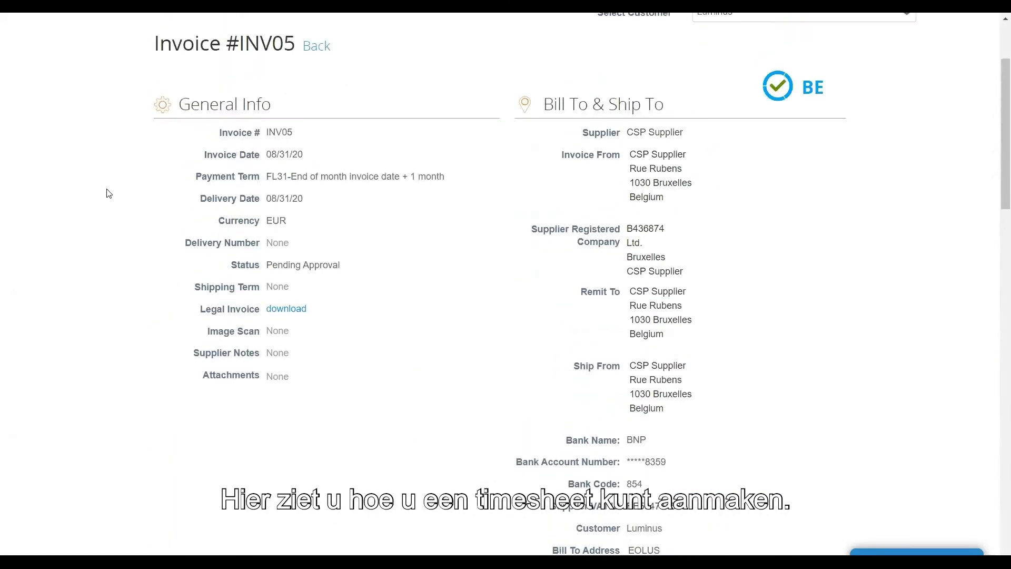
pyautogui.scroll(3, 106, 194)
pyautogui.click(223, 71)
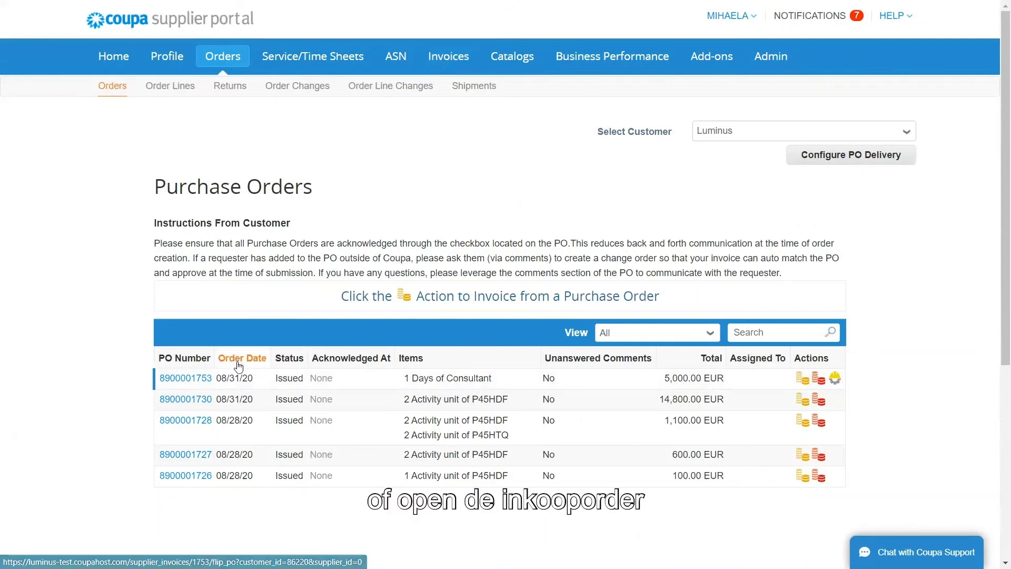
pyautogui.click(165, 379)
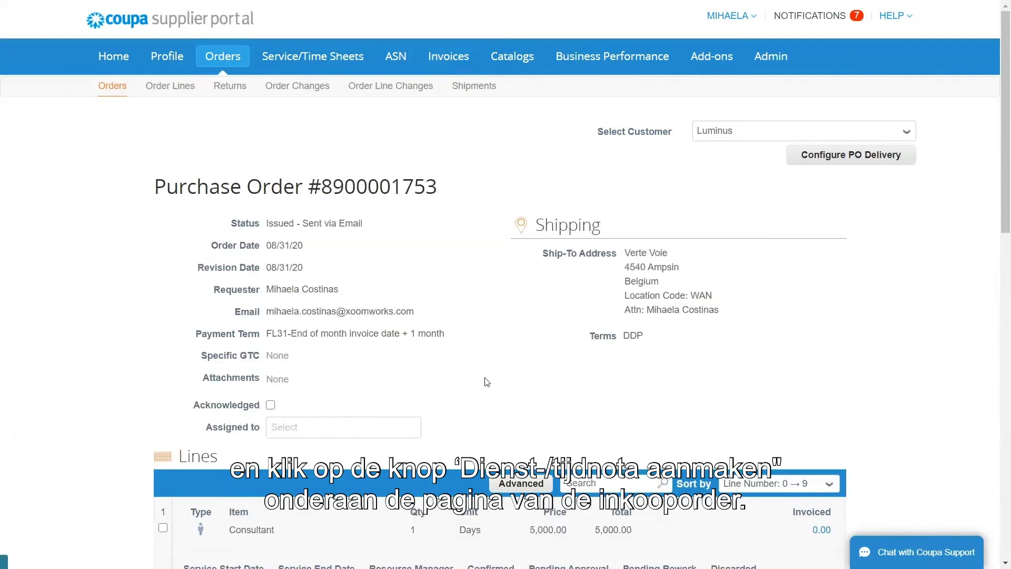
pyautogui.scroll(-6, 579, 337)
pyautogui.scroll(-2, 579, 337)
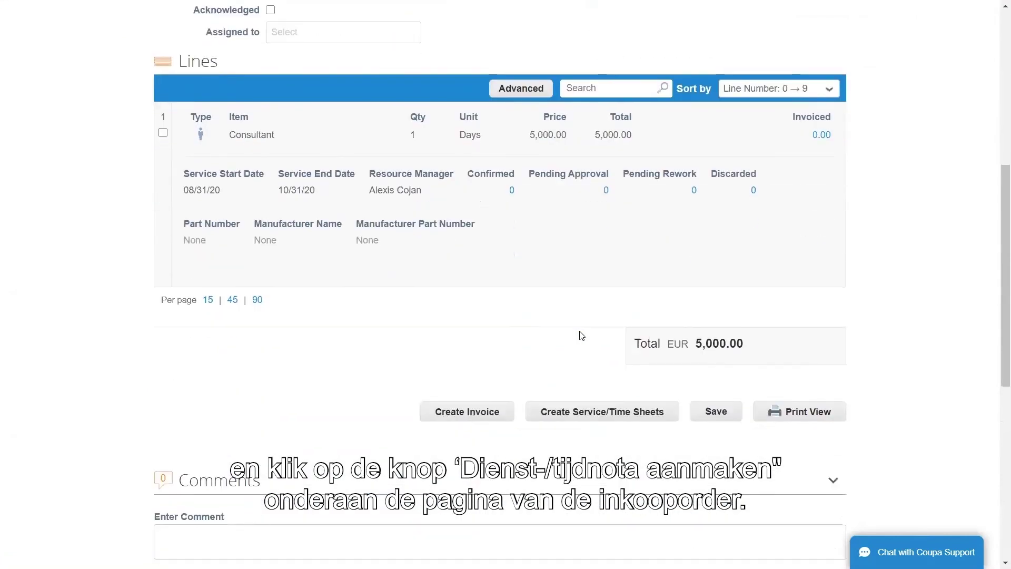
pyautogui.click(607, 414)
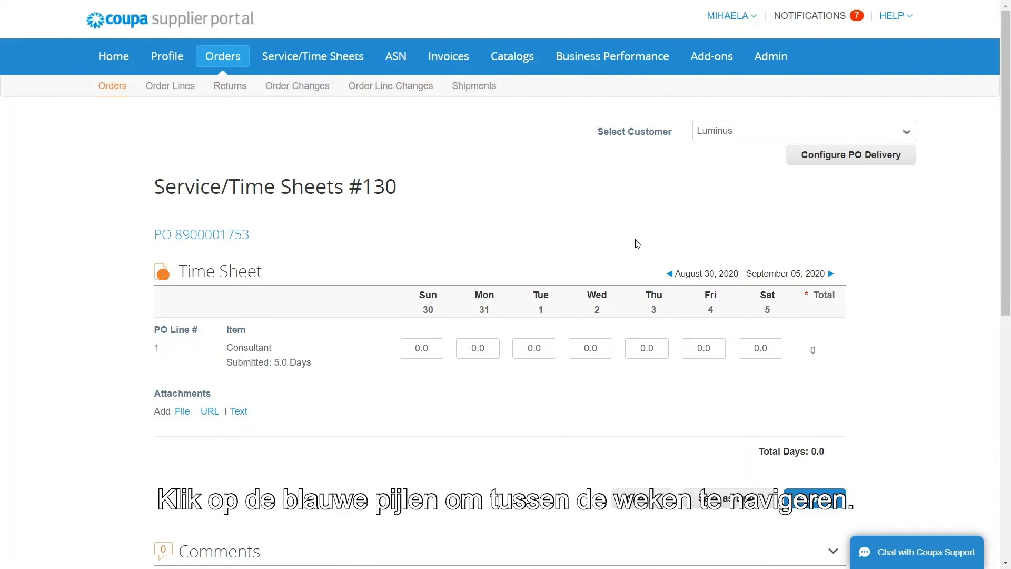
# - Browse to the time sheet's previous week and back, and open the overview of Luminus service/time sheets
pyautogui.click(669, 274)
pyautogui.click(831, 274)
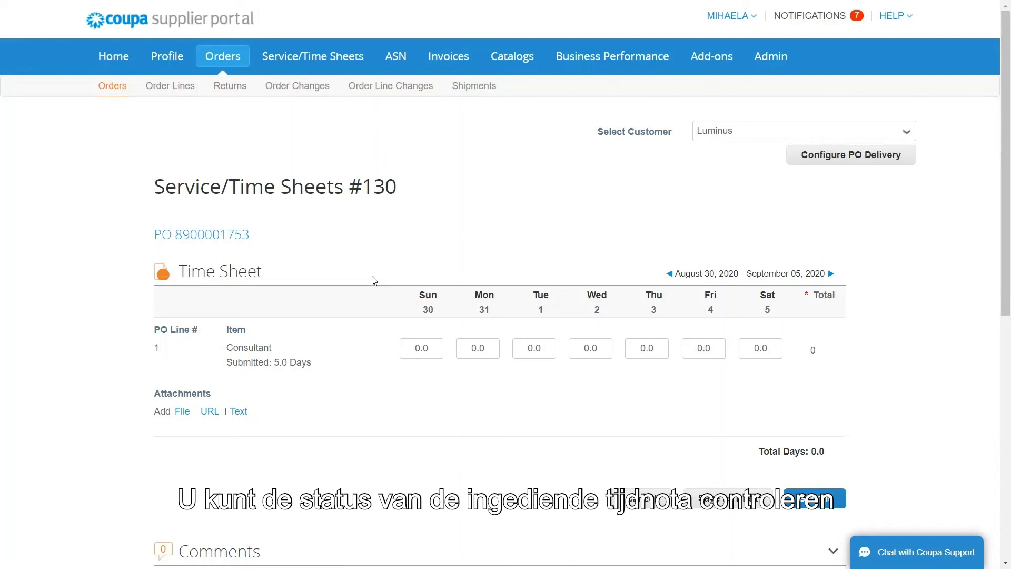
pyautogui.click(331, 63)
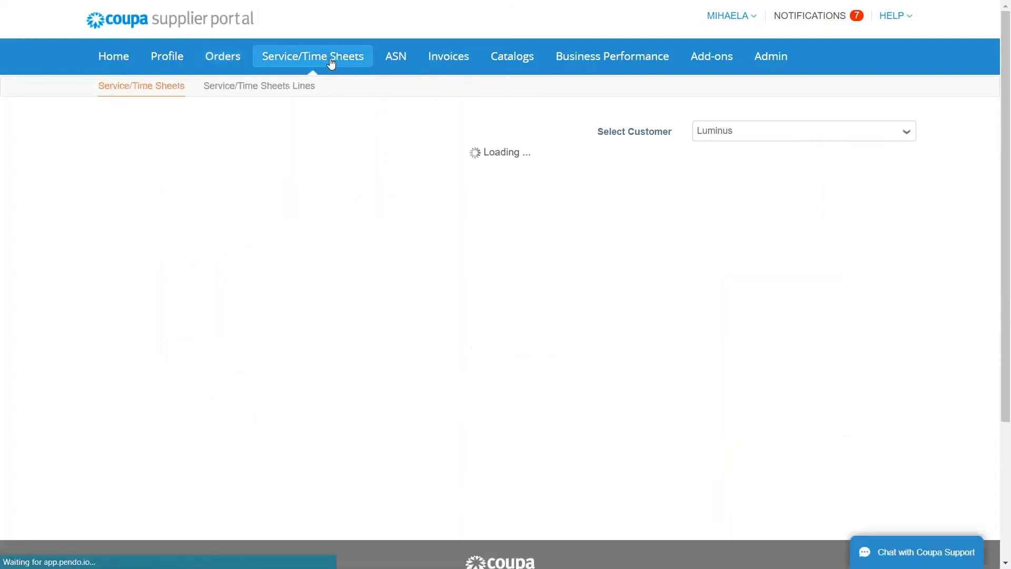